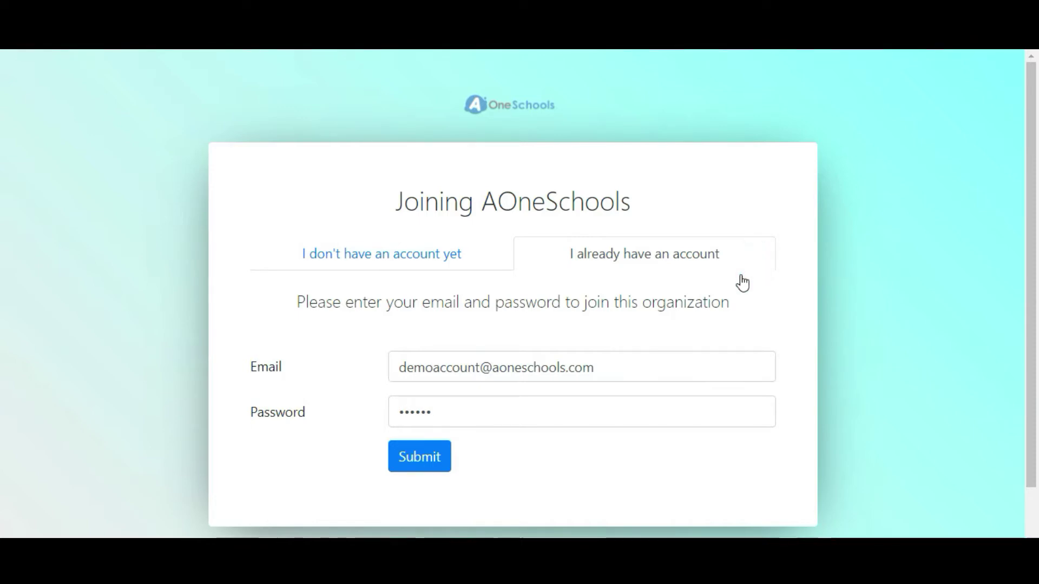
# Enter the existing account's email and password and submit to sign in to AOneSchools
pyautogui.click(651, 365)
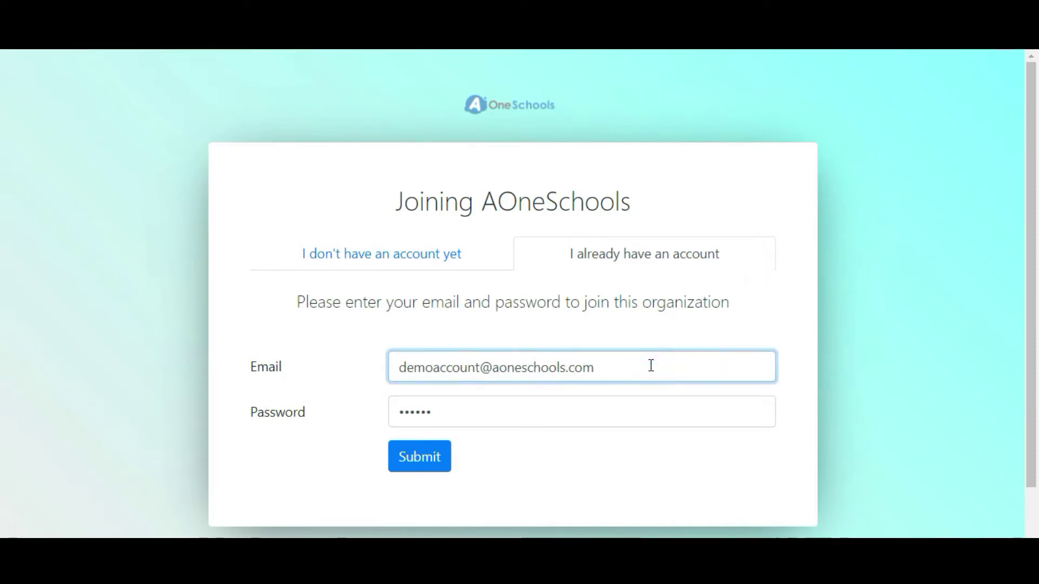
pyautogui.click(660, 411)
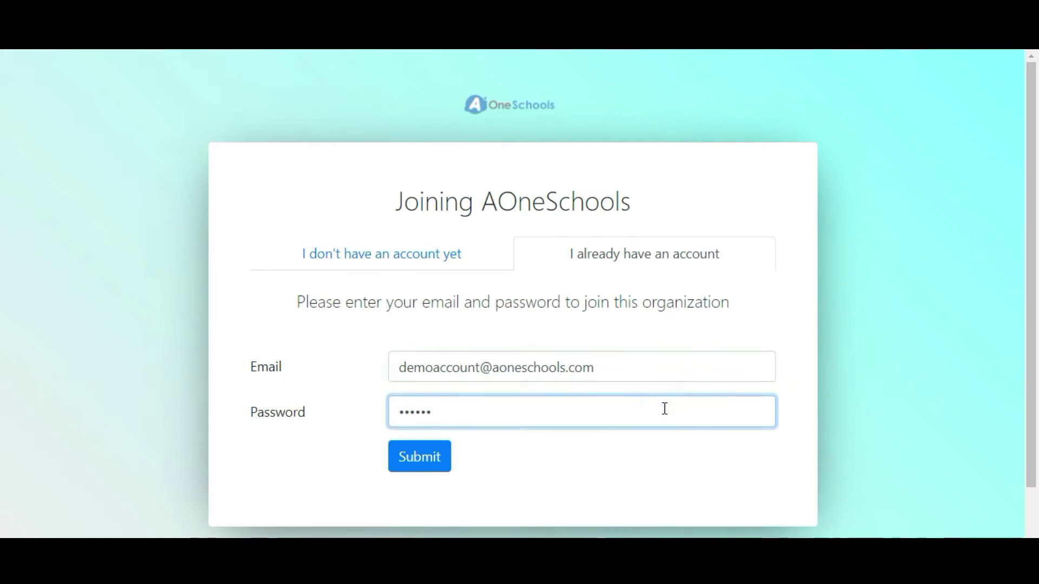
pyautogui.click(420, 457)
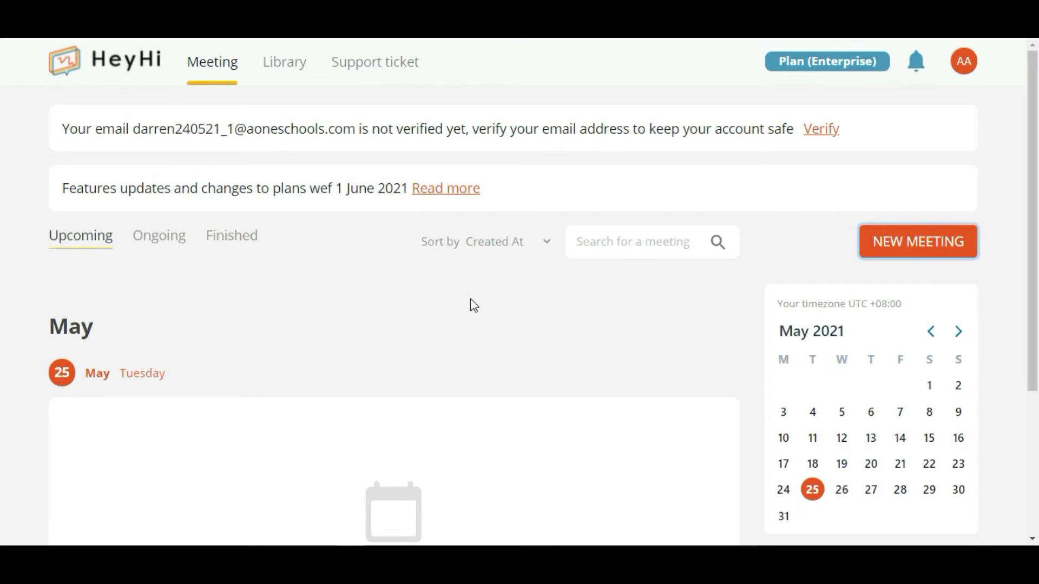
# Start a new meeting and preview the Lecture+, Lecture, Livestream and Whiteboard modes
pyautogui.click(907, 256)
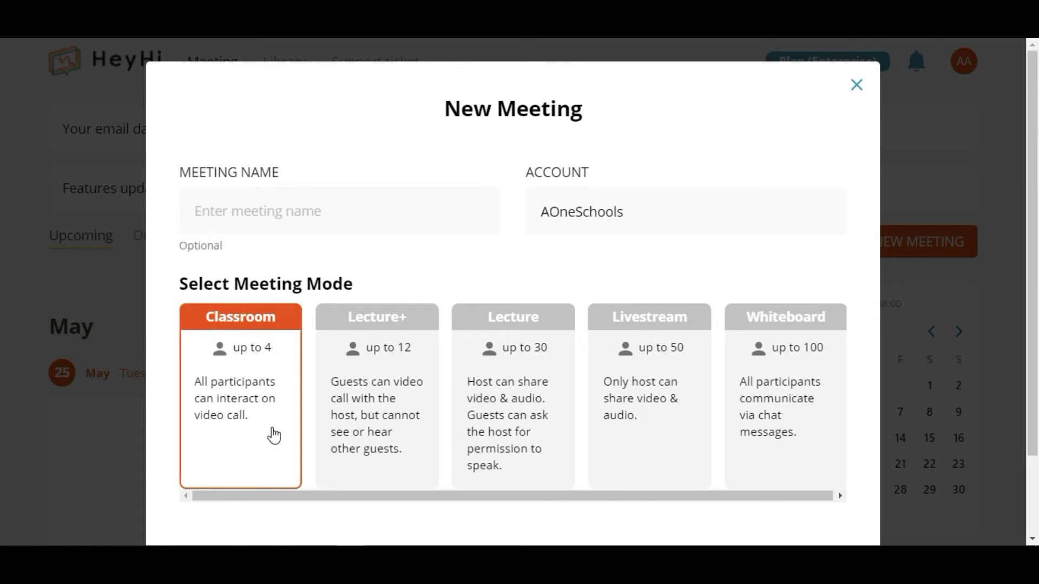
pyautogui.click(382, 428)
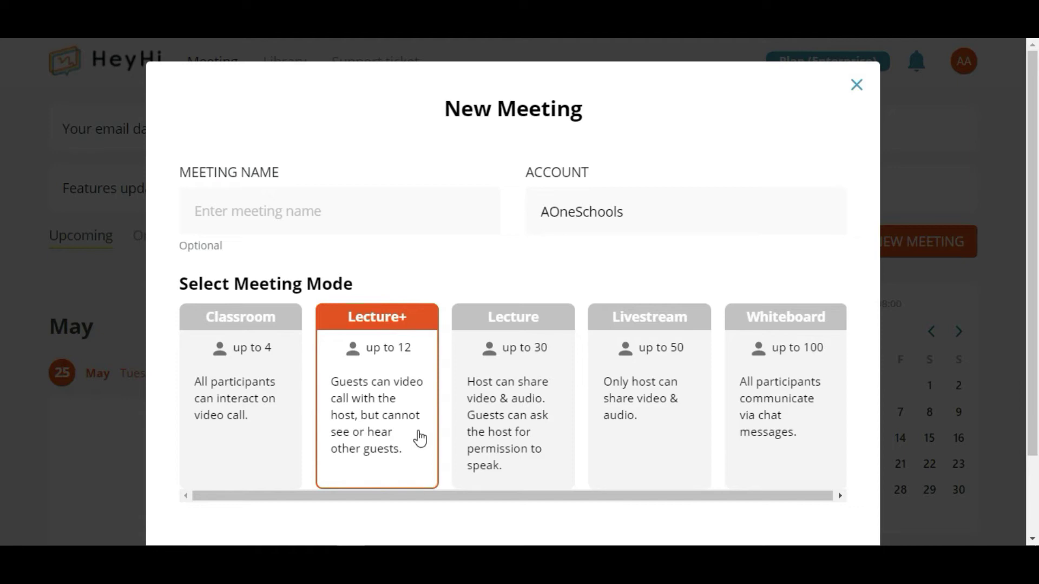
pyautogui.click(546, 443)
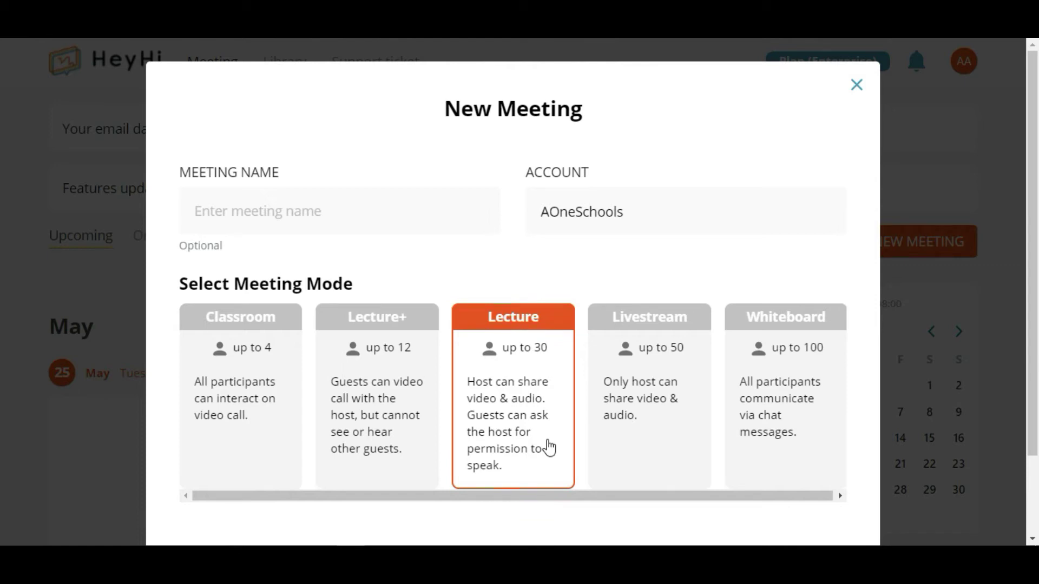
pyautogui.click(671, 446)
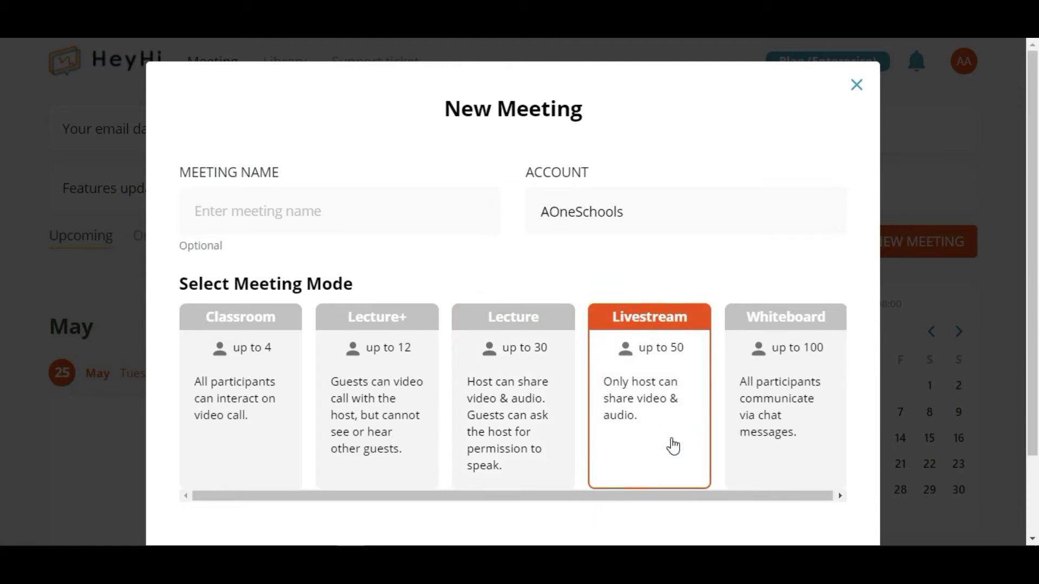
pyautogui.click(818, 450)
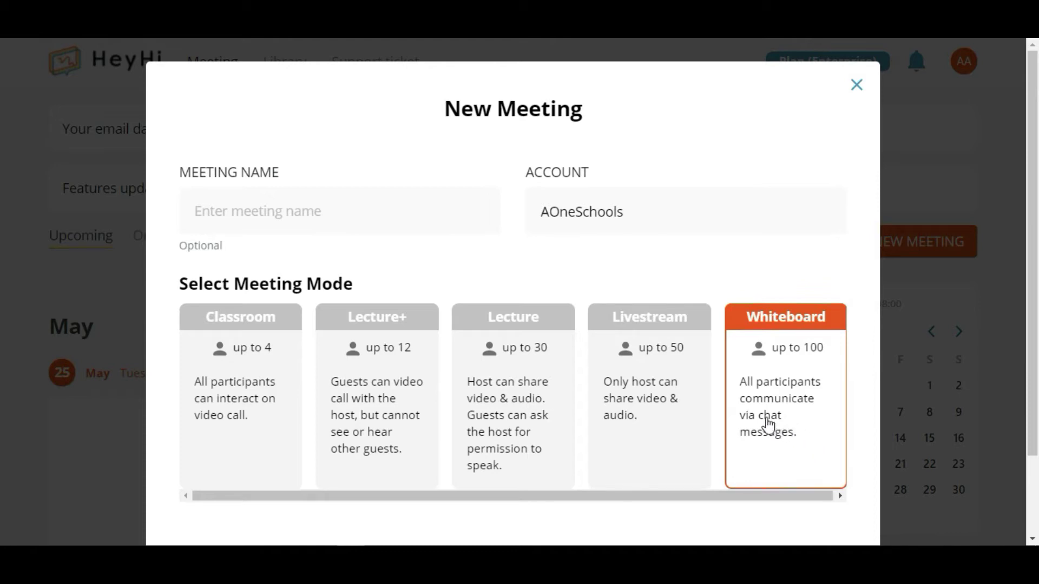
# Choose Classroom as the meeting mode and start the meeting right away
pyautogui.click(279, 430)
pyautogui.scroll(-2, 475, 371)
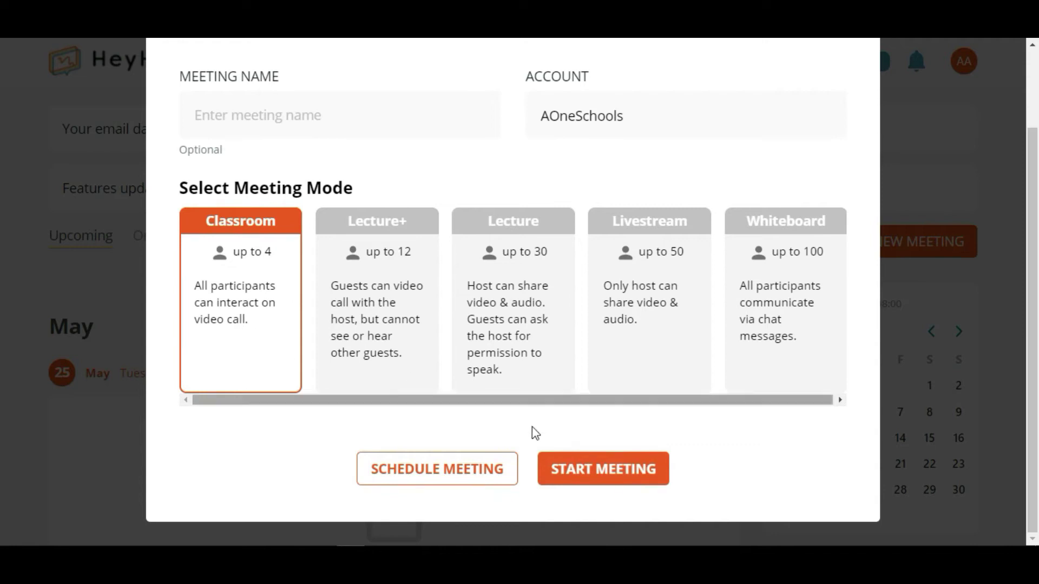
pyautogui.click(616, 476)
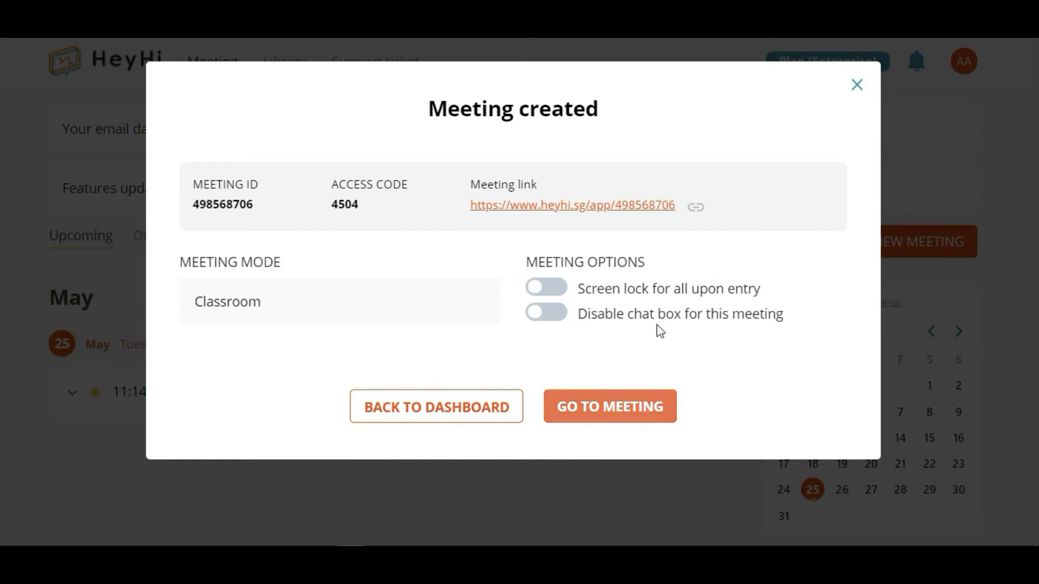
# Copy the Classroom meeting link, go to the meeting, and join it
pyautogui.click(696, 208)
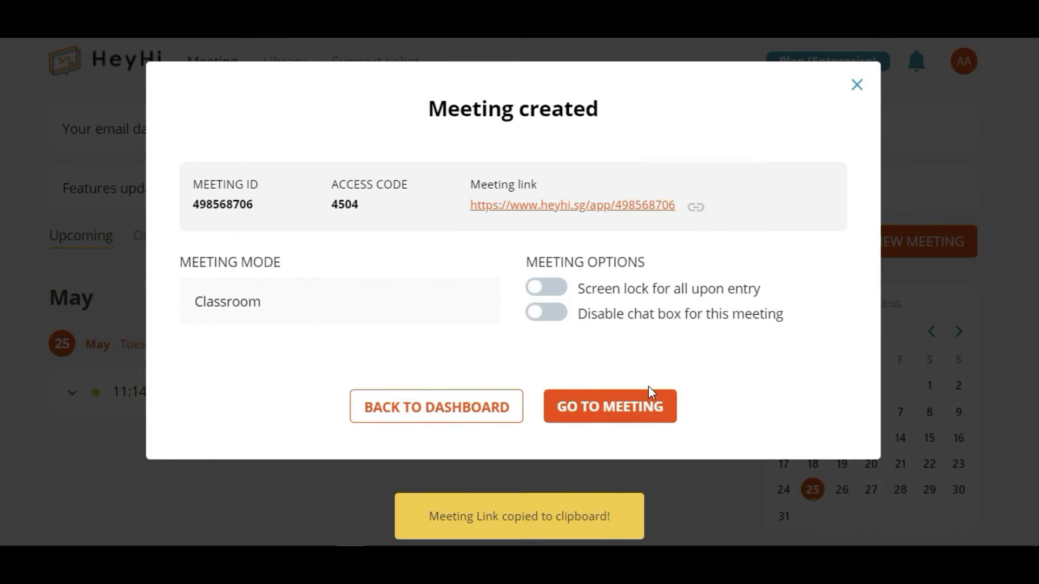
pyautogui.click(647, 415)
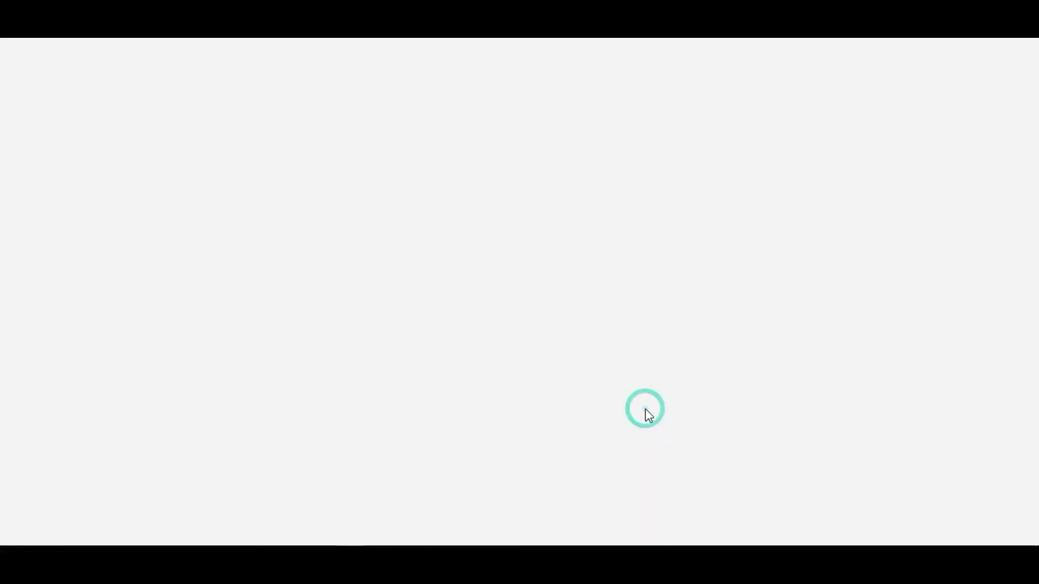
pyautogui.scroll(-1, 690, 271)
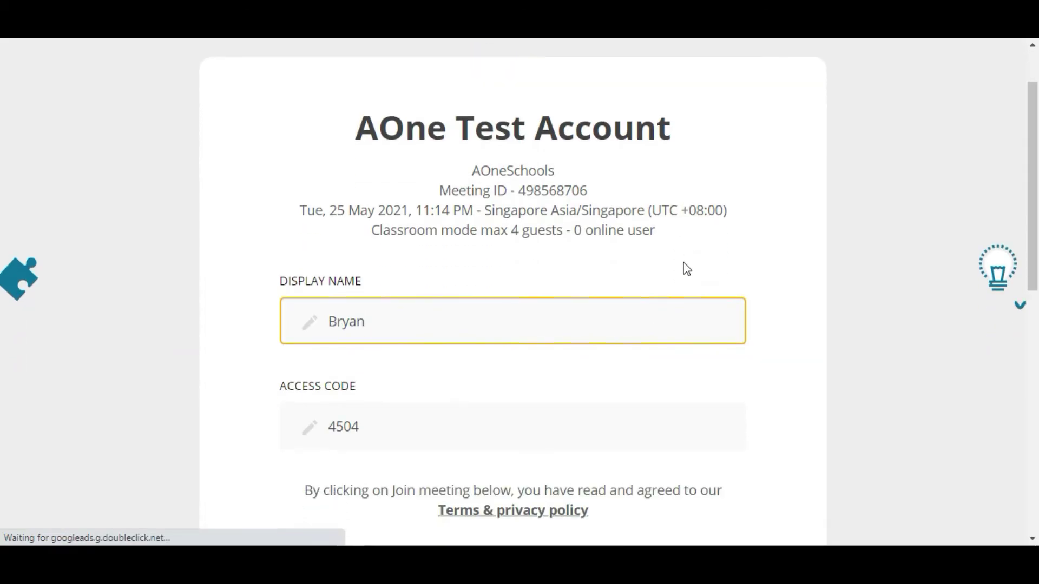
pyautogui.scroll(-1, 589, 376)
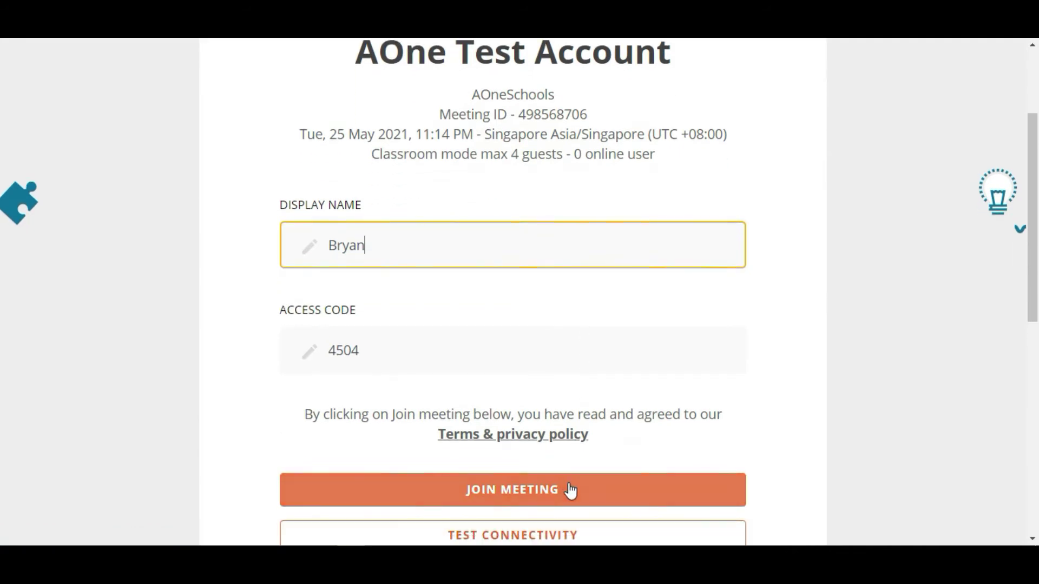
pyautogui.scroll(-1, 573, 465)
pyautogui.click(579, 425)
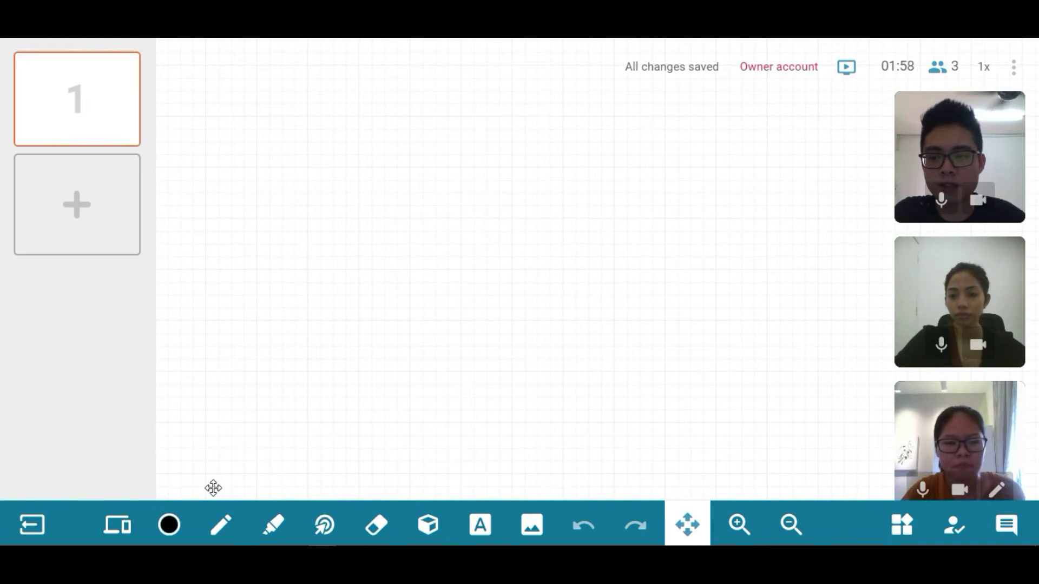
# Handwrite 'Hello' on board 1 with the pen in teal
pyautogui.click(171, 525)
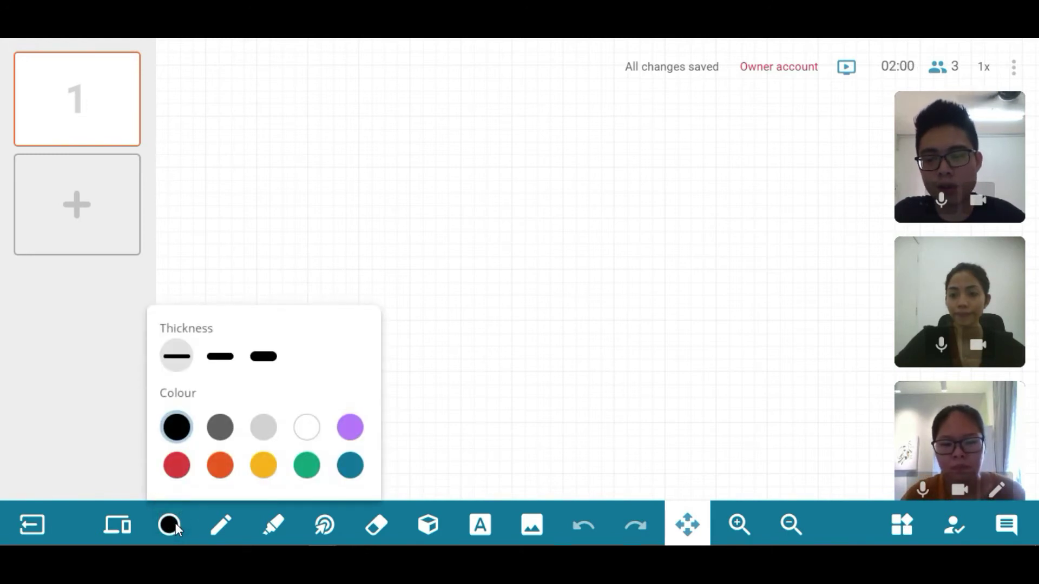
pyautogui.click(349, 467)
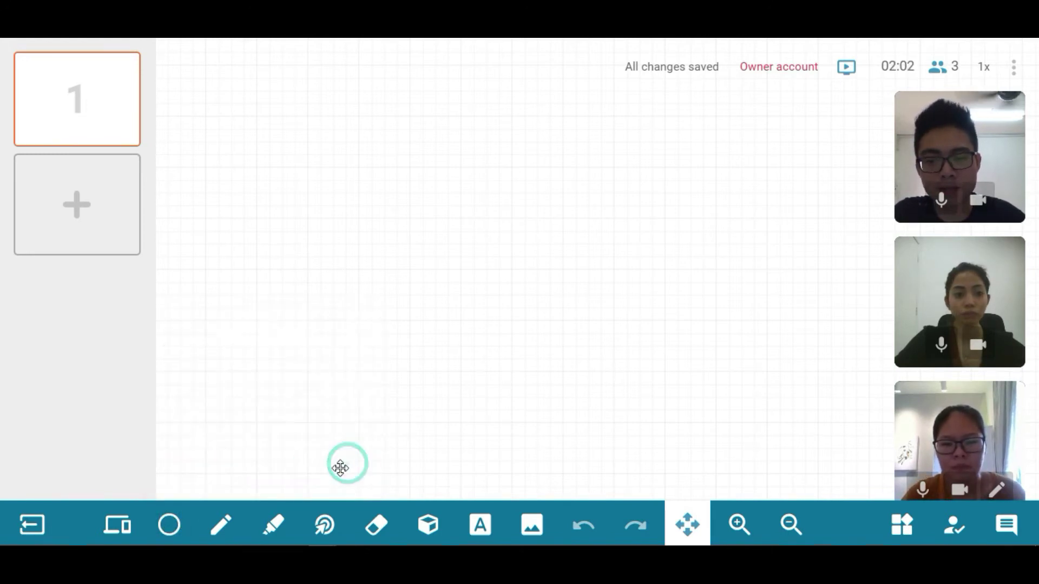
pyautogui.click(224, 529)
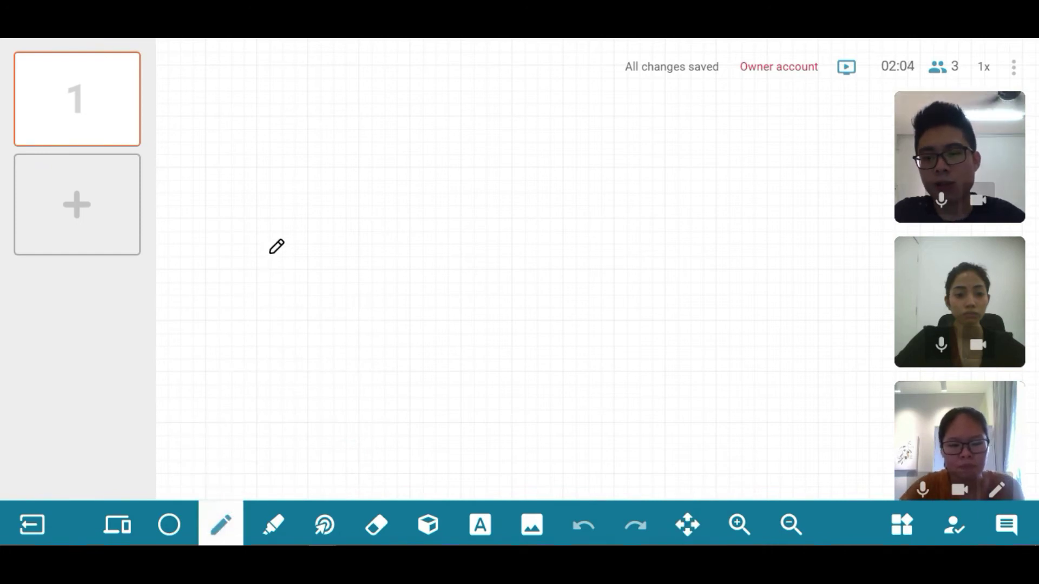
pyautogui.moveTo(284, 156); pyautogui.dragTo(280, 190)
pyautogui.moveTo(276, 175)
pyautogui.mouseDown()
pyautogui.moveTo(311, 173)
pyautogui.moveTo(310, 162)
pyautogui.moveTo(326, 189)
pyautogui.mouseUp()
pyautogui.moveTo(331, 165)
pyautogui.mouseDown()
pyautogui.moveTo(333, 190)
pyautogui.moveTo(346, 190)
pyautogui.mouseUp()
pyautogui.moveTo(361, 176); pyautogui.dragTo(364, 177)
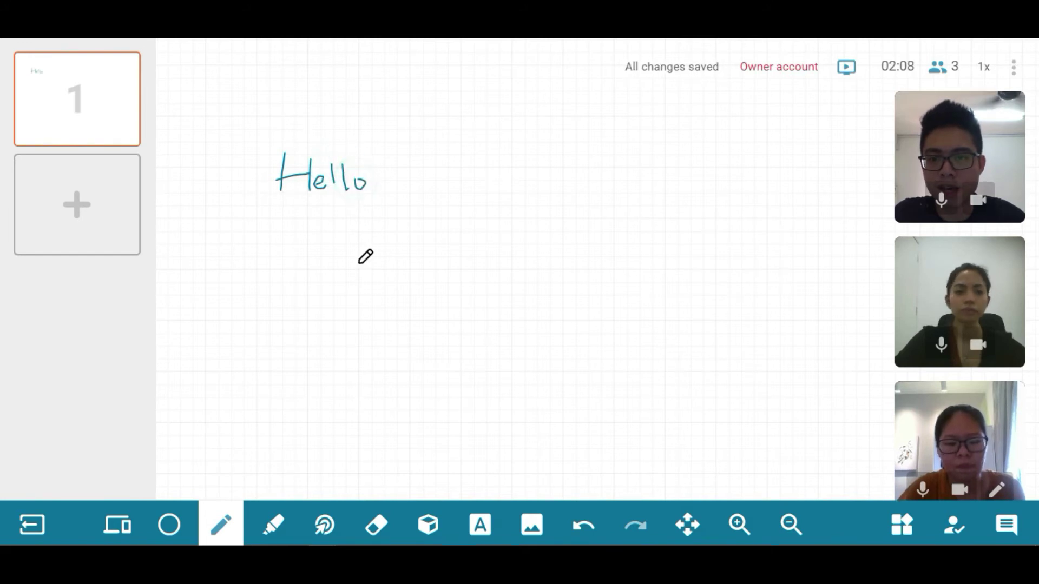
# Highlight the handwritten Hello in yellow, then erase the writing and highlight
pyautogui.click(272, 523)
pyautogui.moveTo(271, 158)
pyautogui.mouseDown()
pyautogui.moveTo(313, 178)
pyautogui.moveTo(285, 176)
pyautogui.moveTo(347, 190)
pyautogui.mouseUp()
pyautogui.click(377, 523)
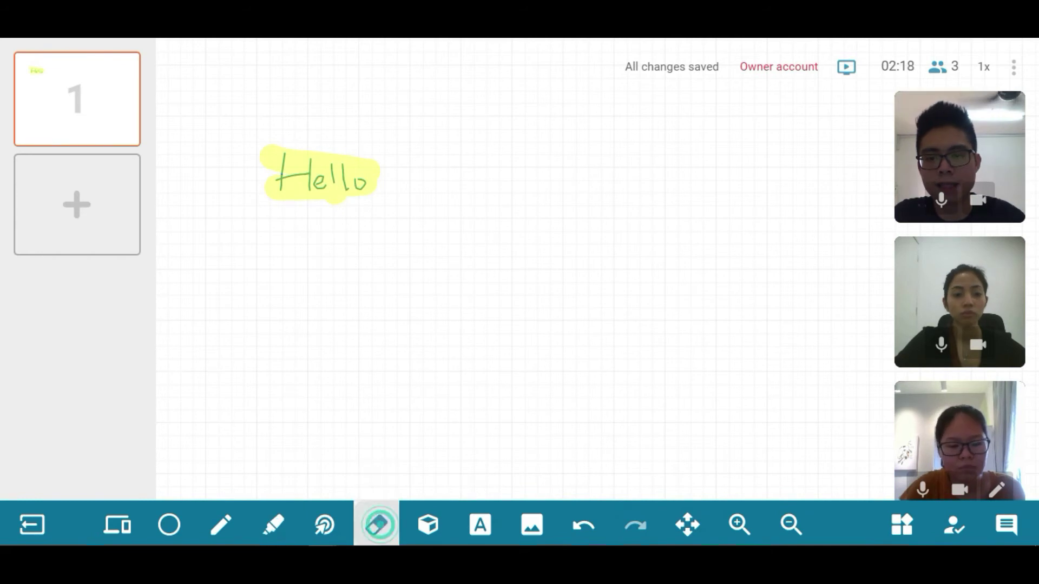
pyautogui.moveTo(281, 154)
pyautogui.mouseDown()
pyautogui.moveTo(265, 187)
pyautogui.moveTo(319, 146)
pyautogui.moveTo(350, 163)
pyautogui.moveTo(366, 192)
pyautogui.moveTo(322, 213)
pyautogui.mouseUp()
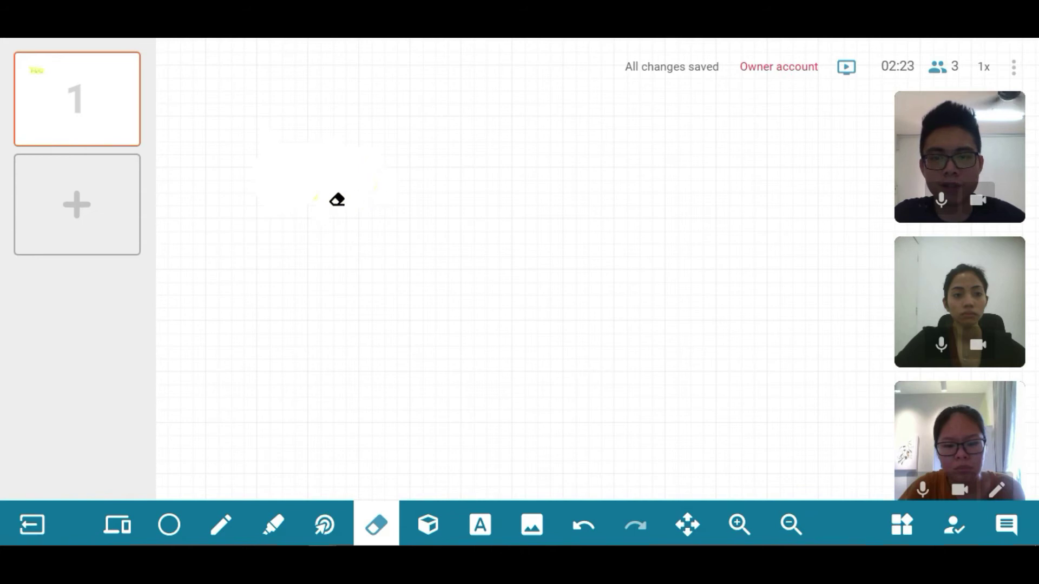
# Draw a rectangle near the top left of board 1
pyautogui.click(427, 524)
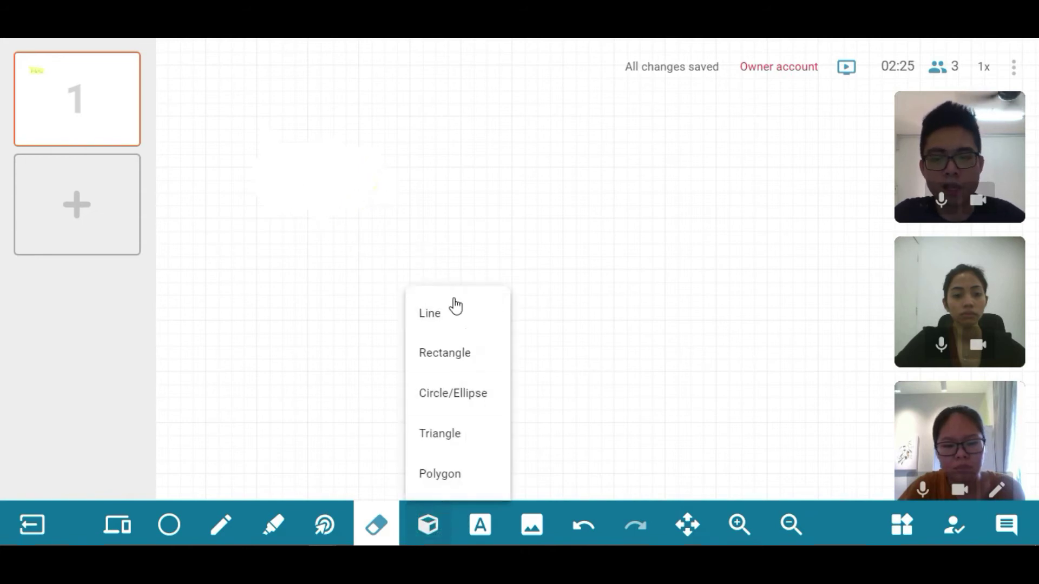
pyautogui.click(468, 363)
pyautogui.moveTo(253, 111); pyautogui.dragTo(522, 177)
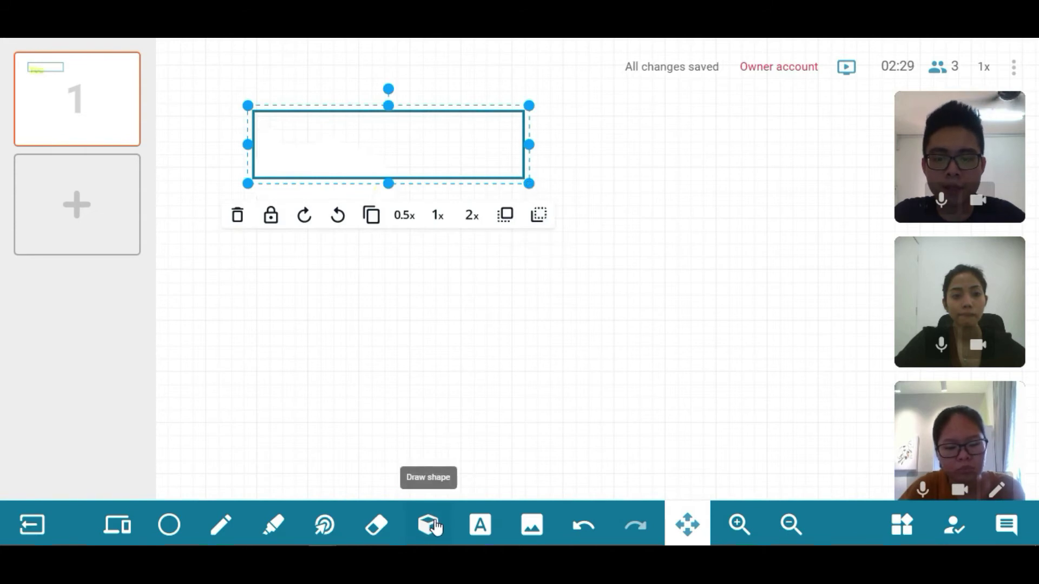
# Add the text 'HELLO' inside the rectangle and bring up the media insert options
pyautogui.click(485, 527)
pyautogui.click(306, 144)
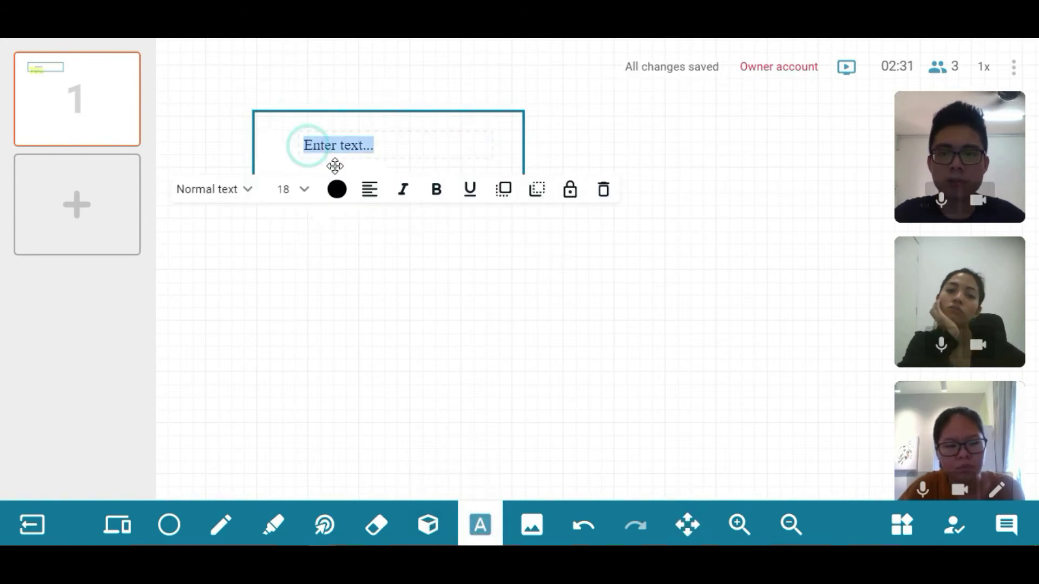
pyautogui.write('HELLO')
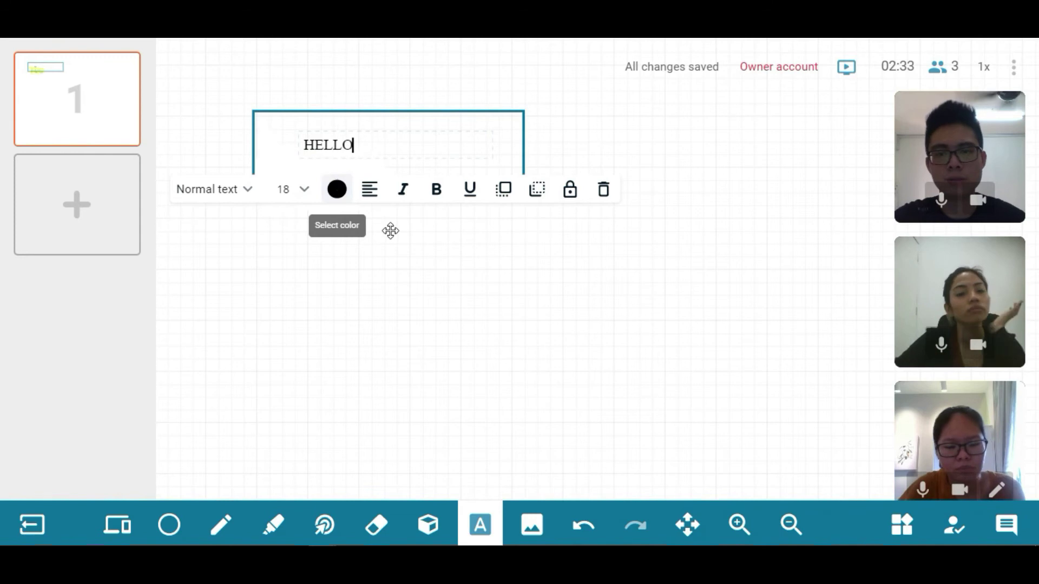
pyautogui.click(501, 276)
pyautogui.click(536, 525)
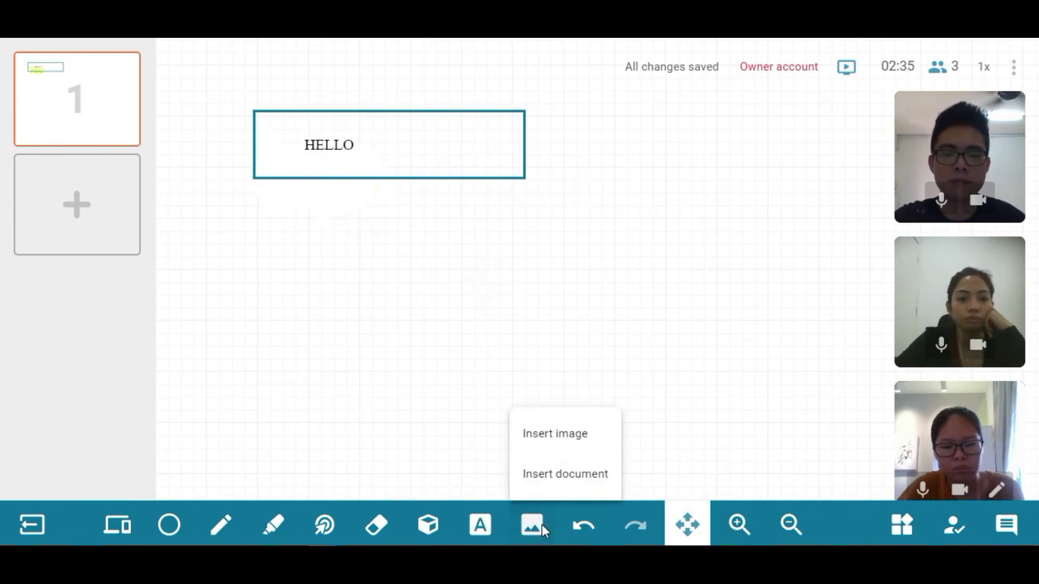
# Insert the laptop-and-phone dashboard photo, move it below the HELLO box, and zoom in
pyautogui.click(584, 437)
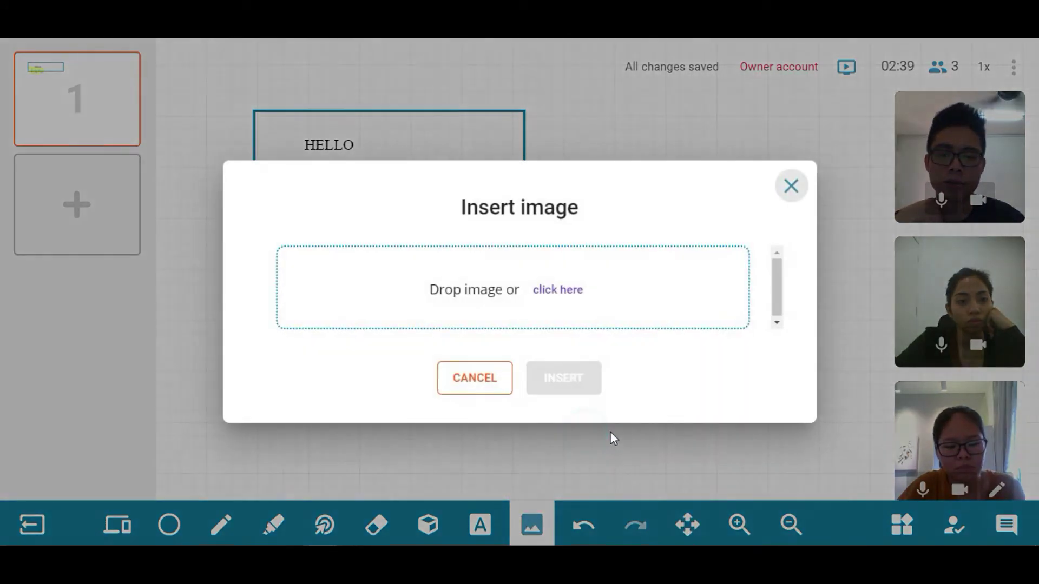
pyautogui.click(571, 296)
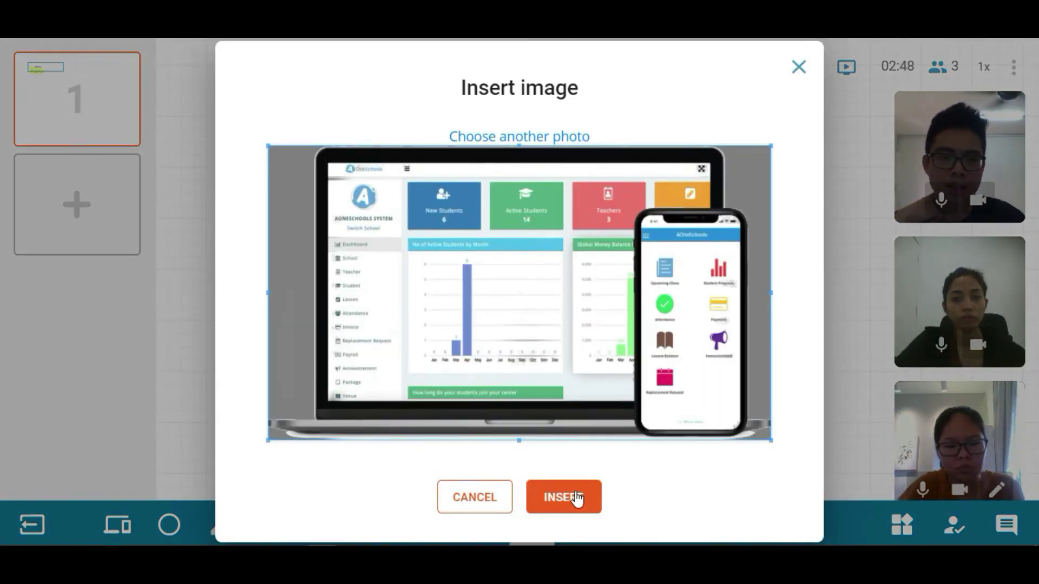
pyautogui.click(577, 499)
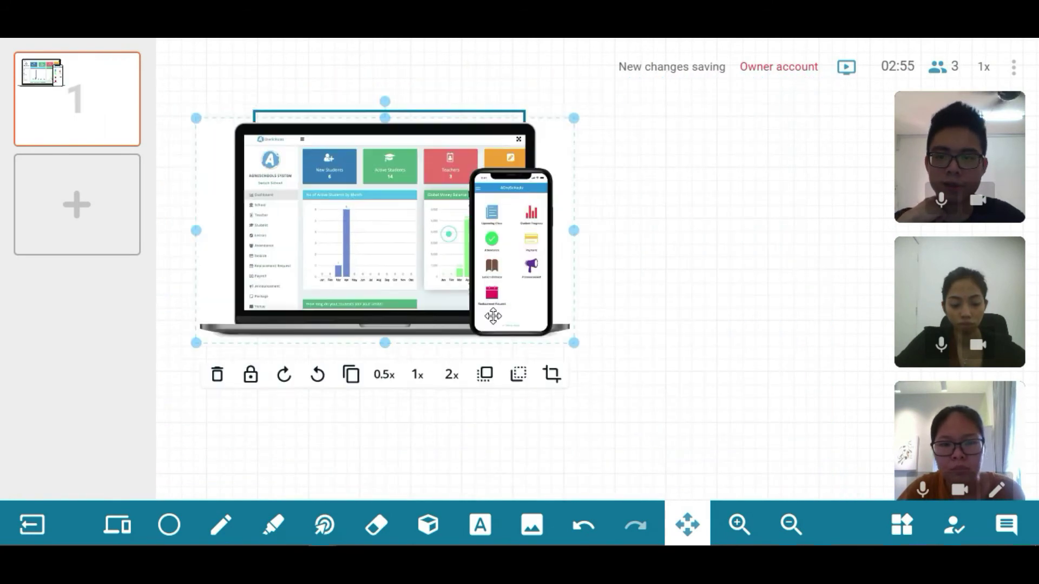
pyautogui.moveTo(493, 316); pyautogui.dragTo(505, 401)
pyautogui.click(671, 346)
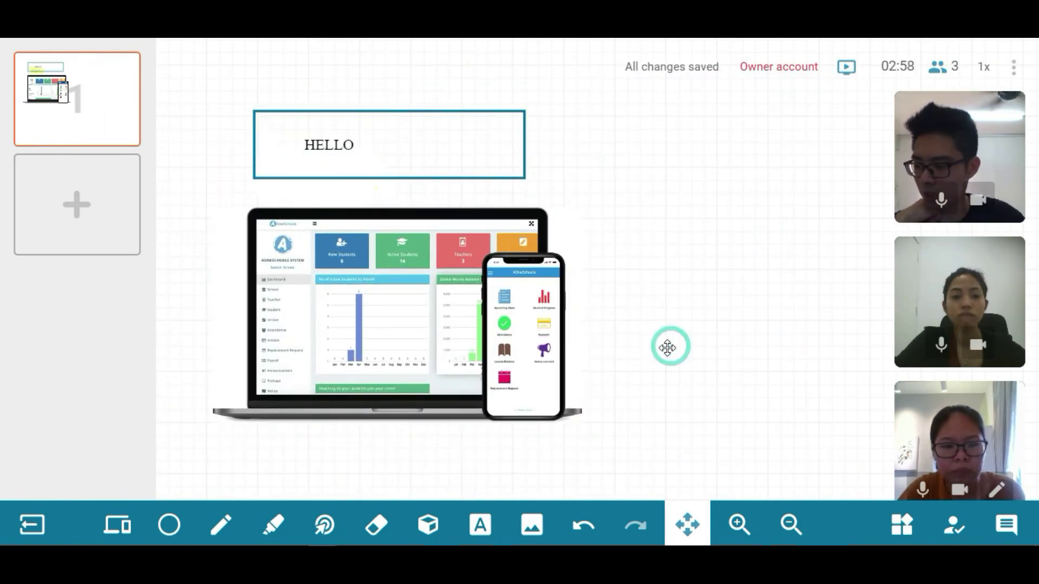
pyautogui.click(413, 363)
pyautogui.click(759, 390)
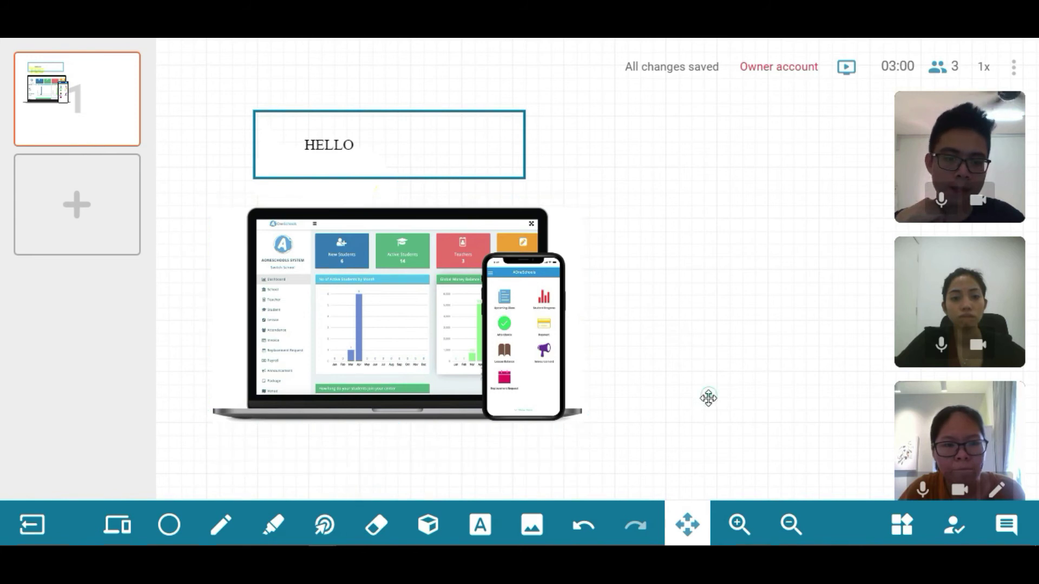
pyautogui.click(749, 524)
# Handwrite '2+1=3' with the pencil on board 1 and underline it
pyautogui.moveTo(756, 364)
pyautogui.mouseDown()
pyautogui.moveTo(549, 422)
pyautogui.moveTo(521, 292)
pyautogui.moveTo(596, 280)
pyautogui.moveTo(538, 325)
pyautogui.mouseUp()
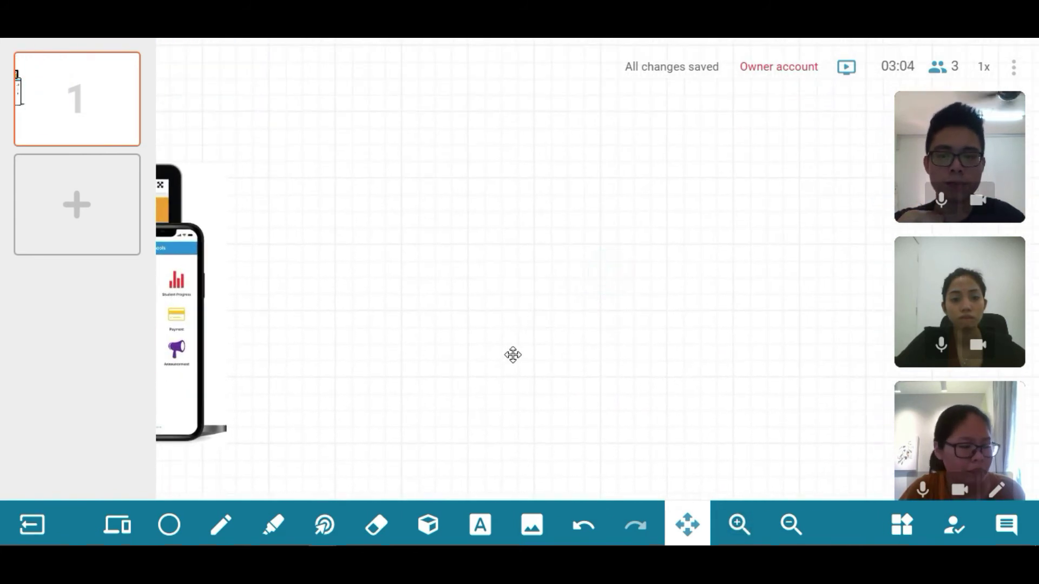
pyautogui.click(222, 525)
pyautogui.moveTo(452, 207)
pyautogui.mouseDown()
pyautogui.moveTo(484, 216)
pyautogui.moveTo(490, 247)
pyautogui.moveTo(522, 227)
pyautogui.moveTo(511, 241)
pyautogui.mouseUp()
pyautogui.moveTo(538, 208)
pyautogui.mouseDown()
pyautogui.moveTo(540, 239)
pyautogui.moveTo(569, 228)
pyautogui.mouseUp()
pyautogui.moveTo(553, 241)
pyautogui.mouseDown()
pyautogui.moveTo(598, 218)
pyautogui.moveTo(590, 255)
pyautogui.moveTo(680, 262)
pyautogui.mouseUp()
pyautogui.moveTo(515, 336); pyautogui.dragTo(703, 252)
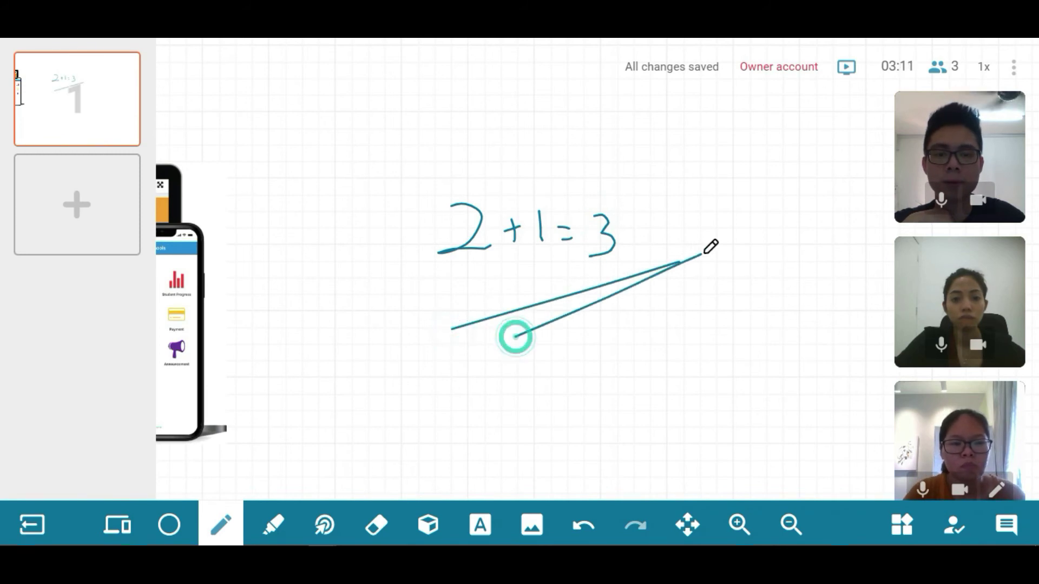
# Add board 2 and handwrite an underlined 'Q2' heading
pyautogui.click(97, 222)
pyautogui.moveTo(239, 116); pyautogui.dragTo(241, 134)
pyautogui.moveTo(252, 116); pyautogui.dragTo(270, 128)
pyautogui.moveTo(191, 172); pyautogui.dragTo(276, 154)
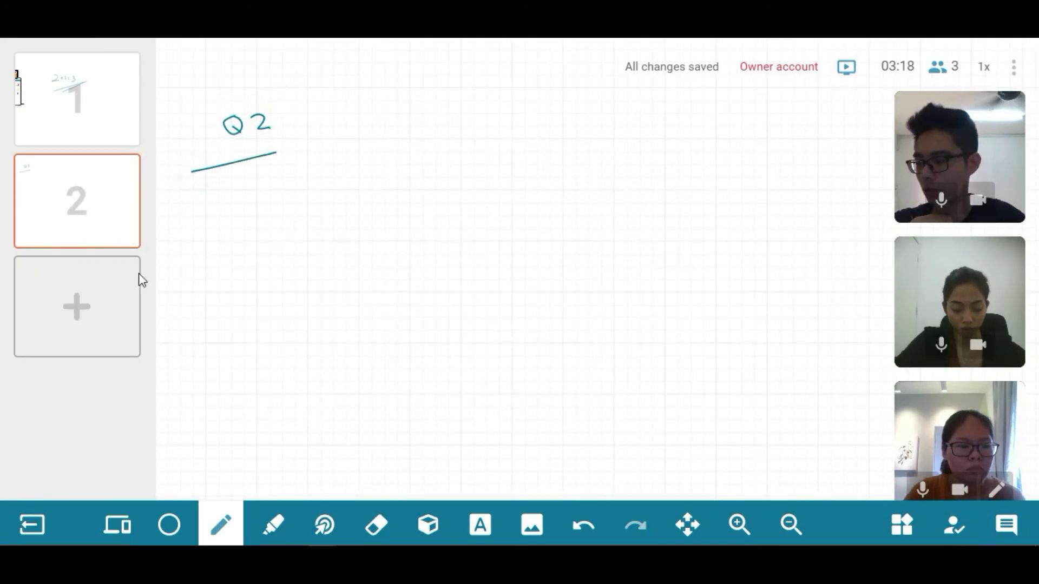
# Add board 3 with an underlined 'Q3' heading, then return to board 1
pyautogui.click(107, 314)
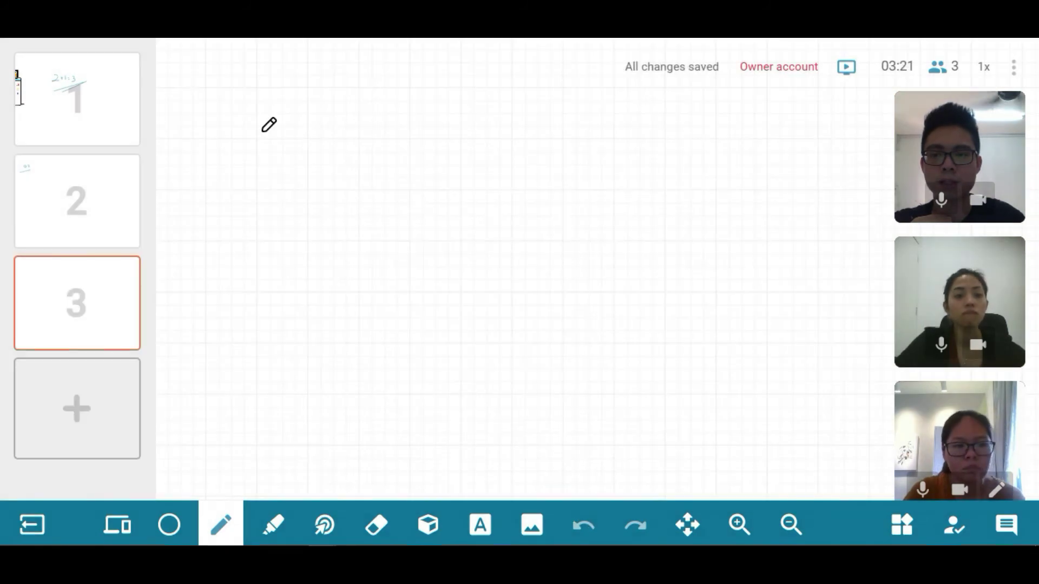
pyautogui.moveTo(264, 132)
pyautogui.mouseDown()
pyautogui.moveTo(267, 115)
pyautogui.moveTo(297, 146)
pyautogui.mouseUp()
pyautogui.moveTo(249, 181)
pyautogui.mouseDown()
pyautogui.moveTo(314, 157)
pyautogui.moveTo(250, 184)
pyautogui.mouseUp()
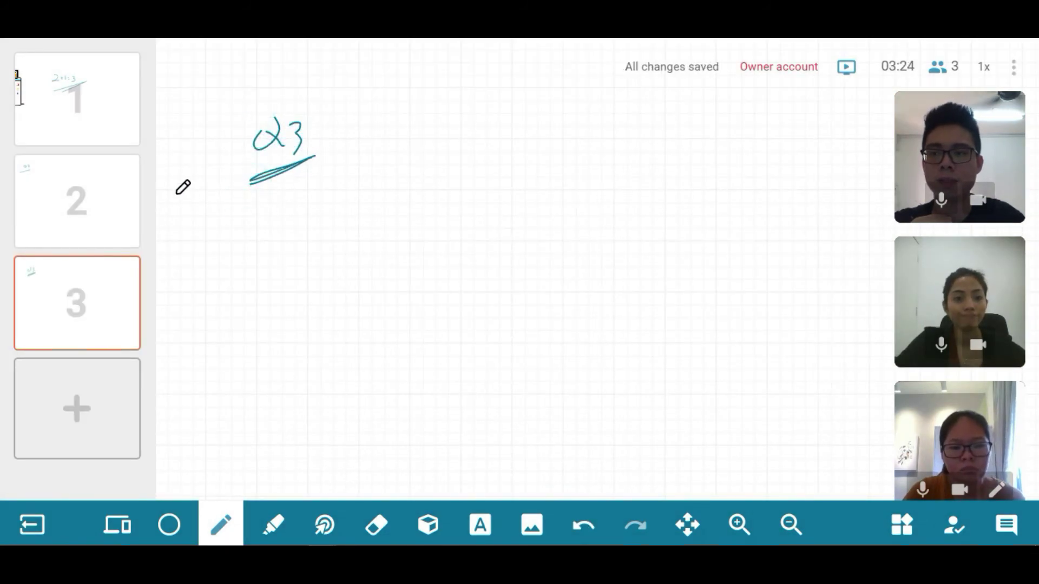
pyautogui.click(100, 130)
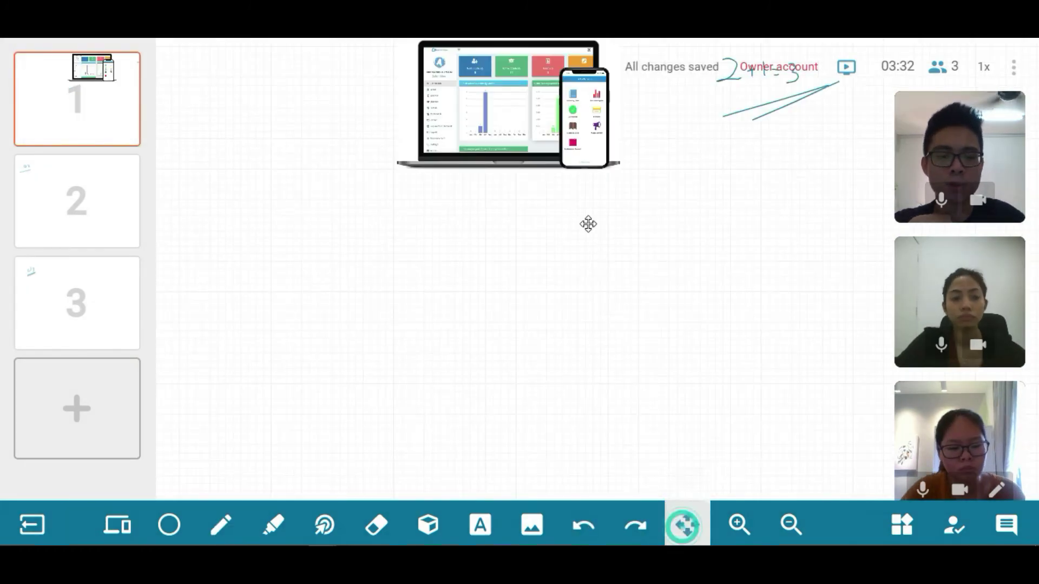
pyautogui.moveTo(587, 222); pyautogui.dragTo(556, 355)
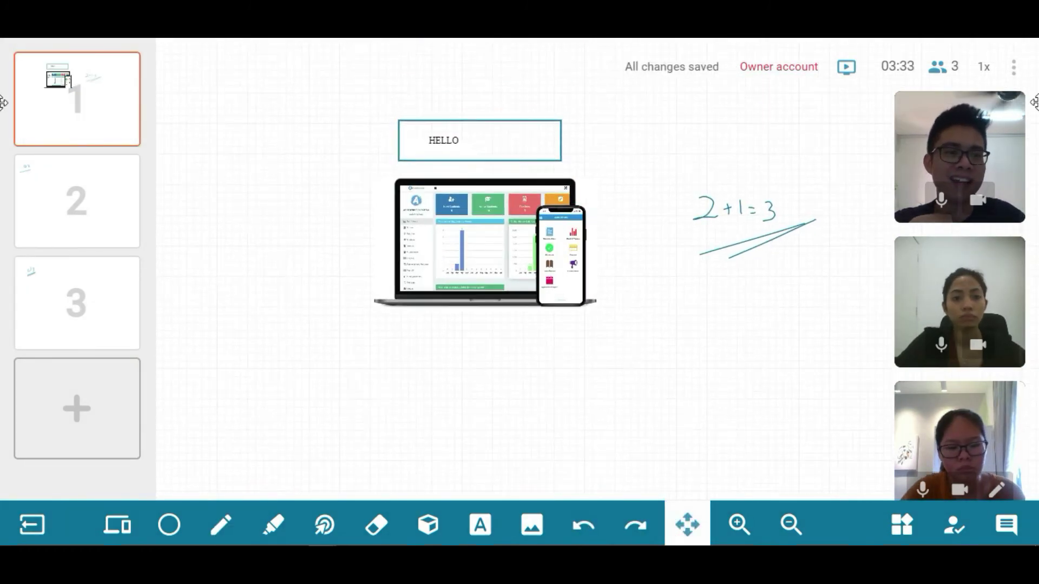
# Download the current board as 548595744_1.jpg and dismiss the download bar
pyautogui.click(1015, 69)
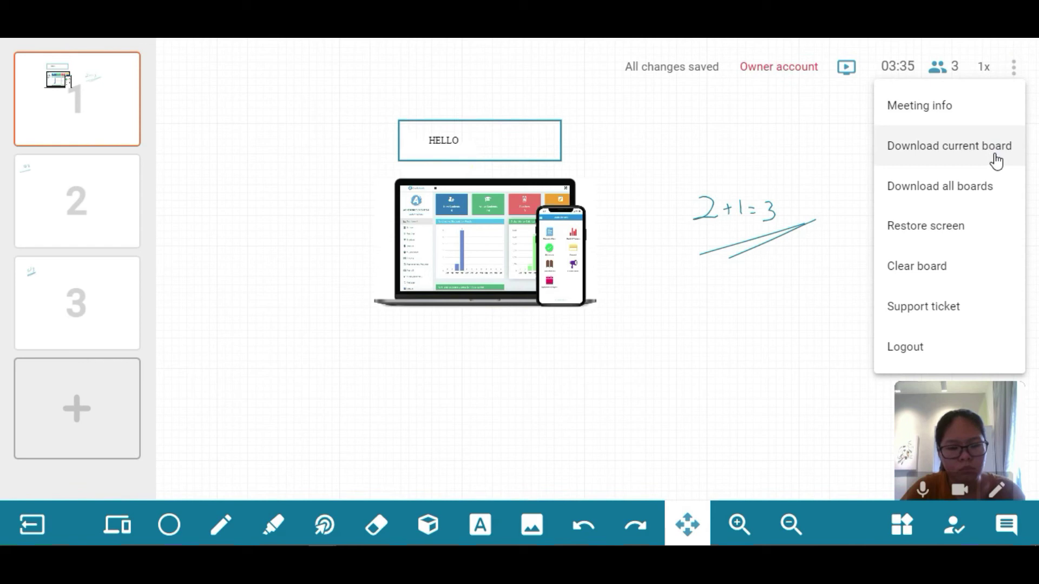
pyautogui.click(996, 158)
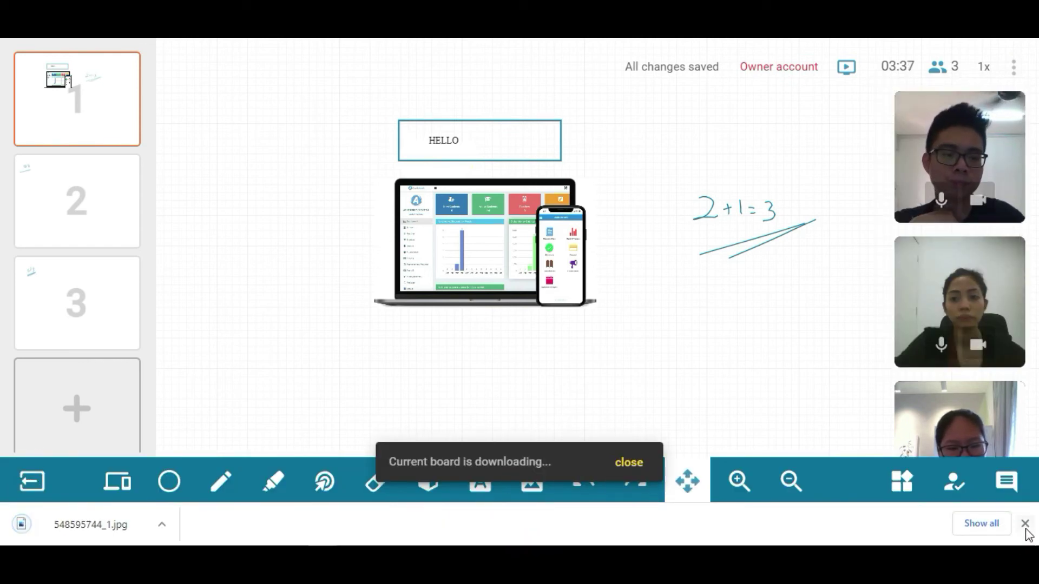
pyautogui.click(1025, 524)
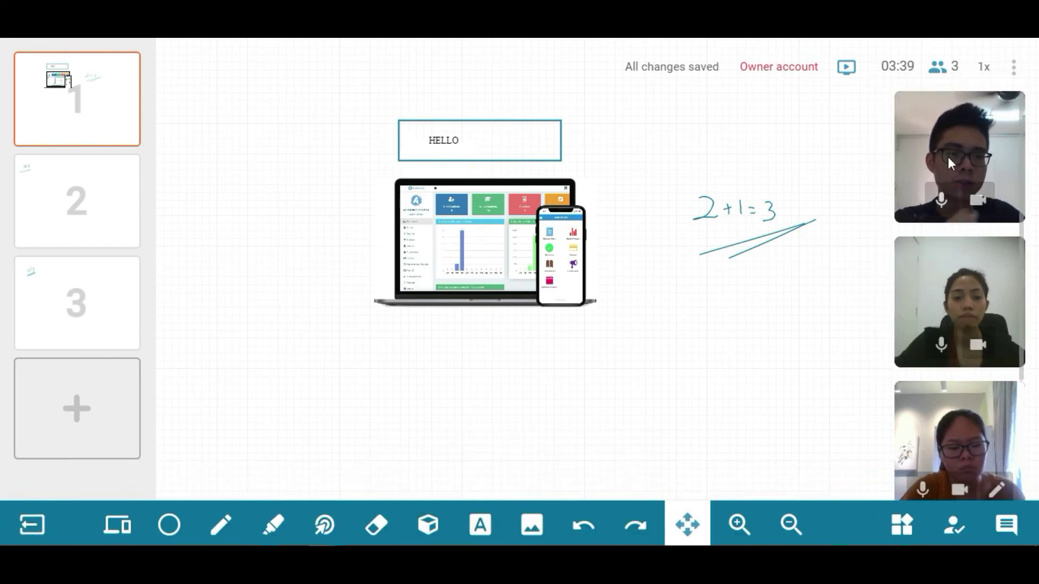
# Enlarge the participant video tiles to 2x, then to 3x
pyautogui.click(993, 72)
pyautogui.click(958, 147)
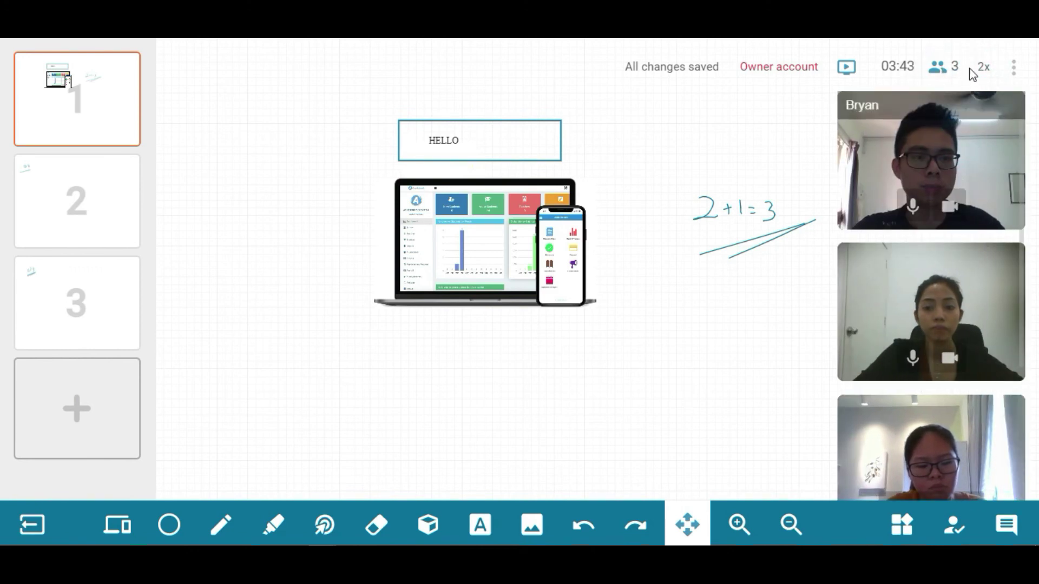
pyautogui.click(983, 67)
pyautogui.click(953, 189)
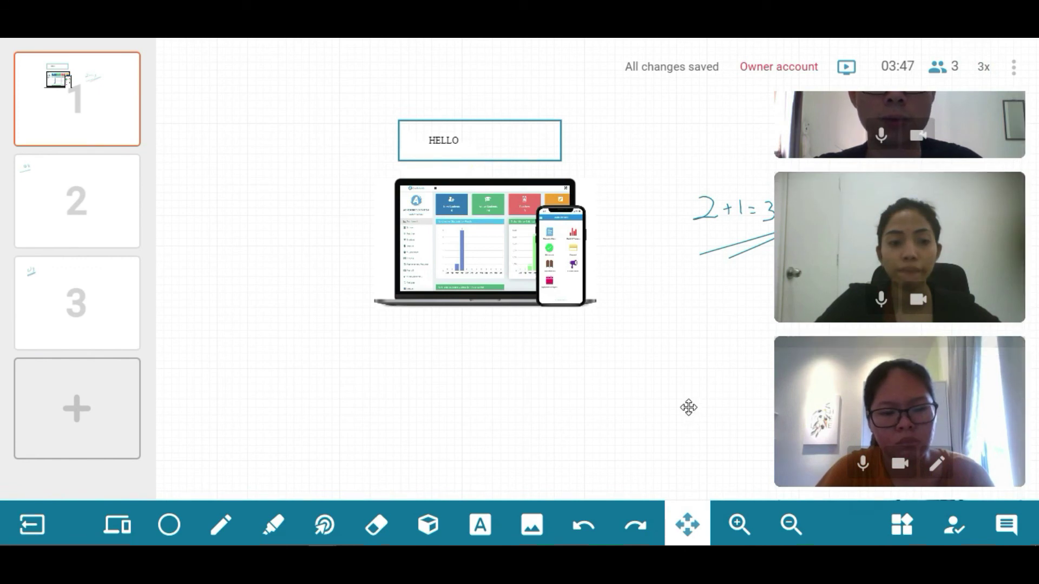
# Check the chat, shared Files and poll library, opening the 'What is the correct answer ?' poll
pyautogui.scroll(3, 682, 373)
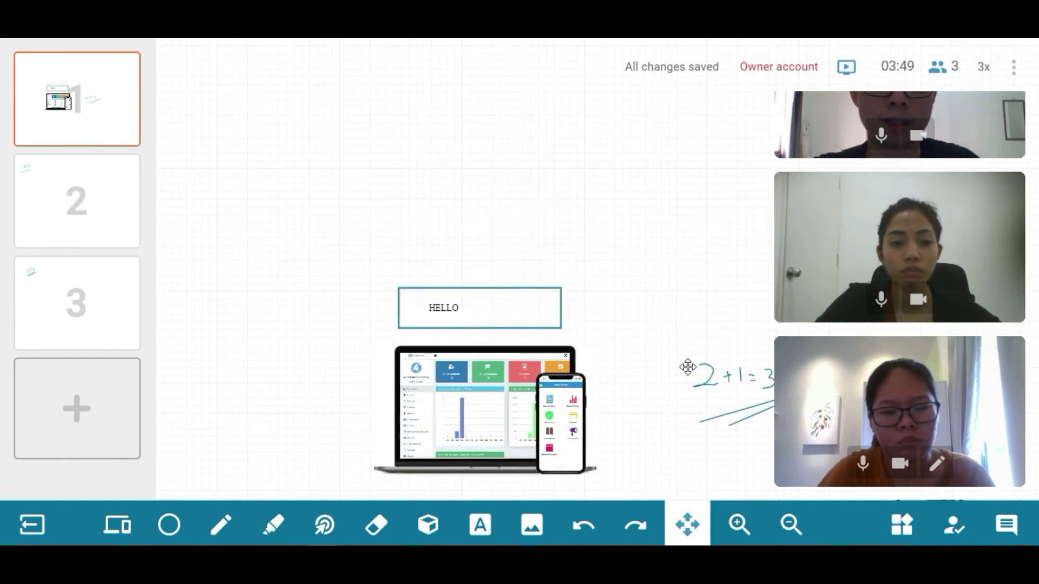
pyautogui.scroll(-2, 687, 367)
pyautogui.click(1006, 527)
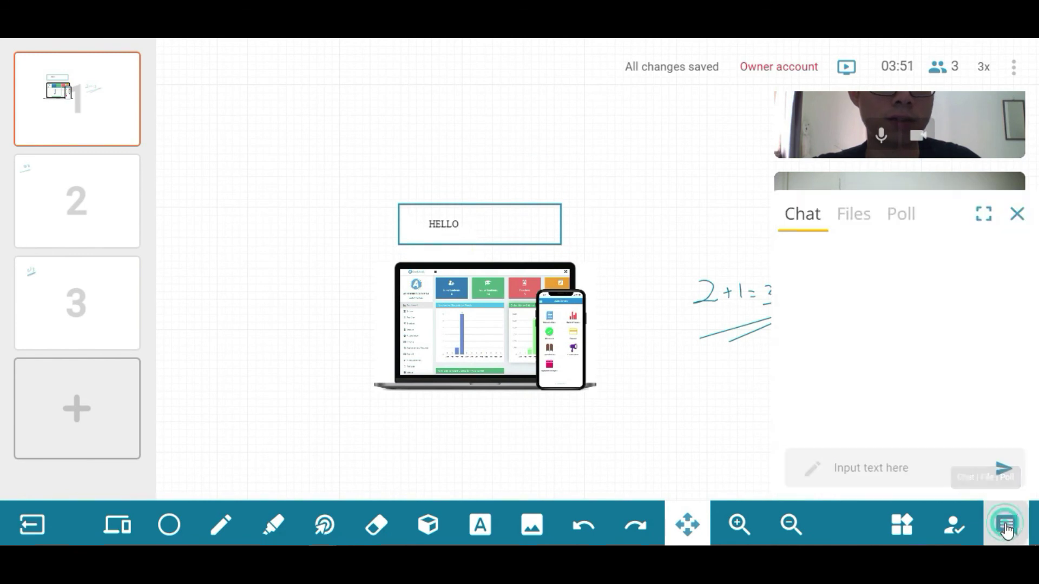
pyautogui.click(861, 220)
pyautogui.click(909, 224)
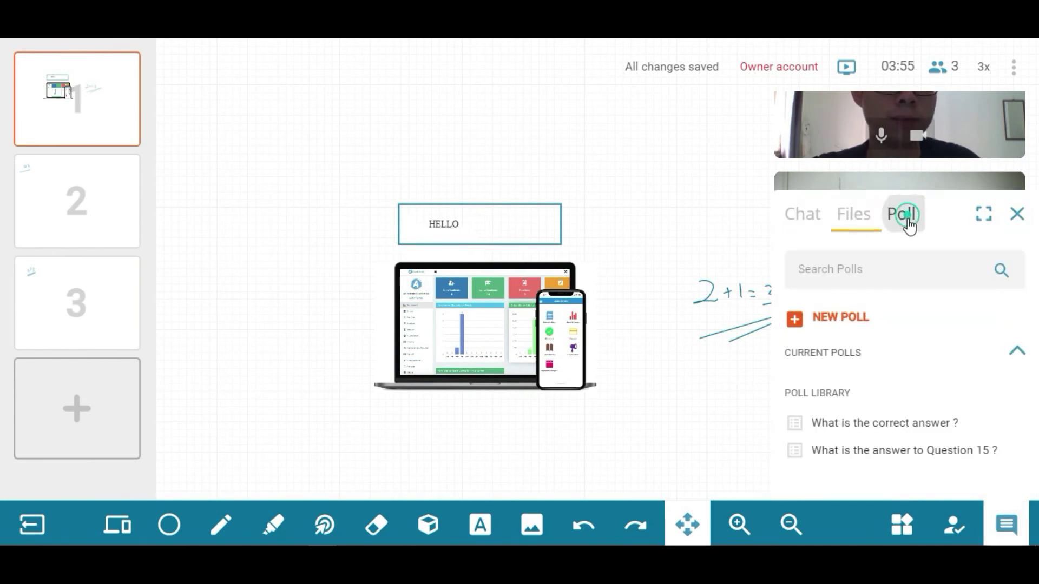
pyautogui.click(914, 425)
# Bring up the Draw with touch QR code for using a phone as a drawing pad
pyautogui.scroll(-1, 906, 355)
pyautogui.scroll(-3, 908, 353)
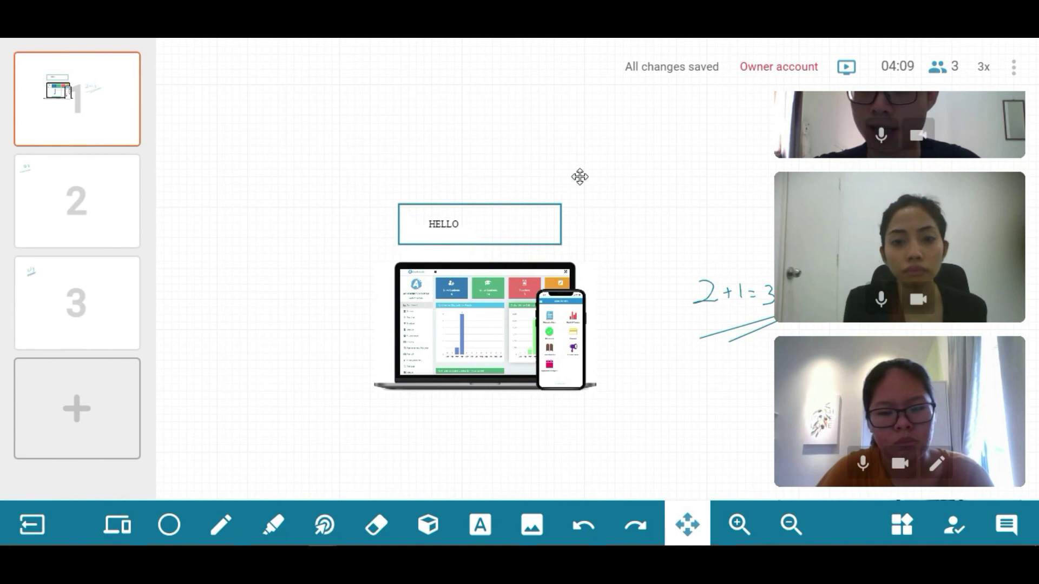
pyautogui.click(119, 527)
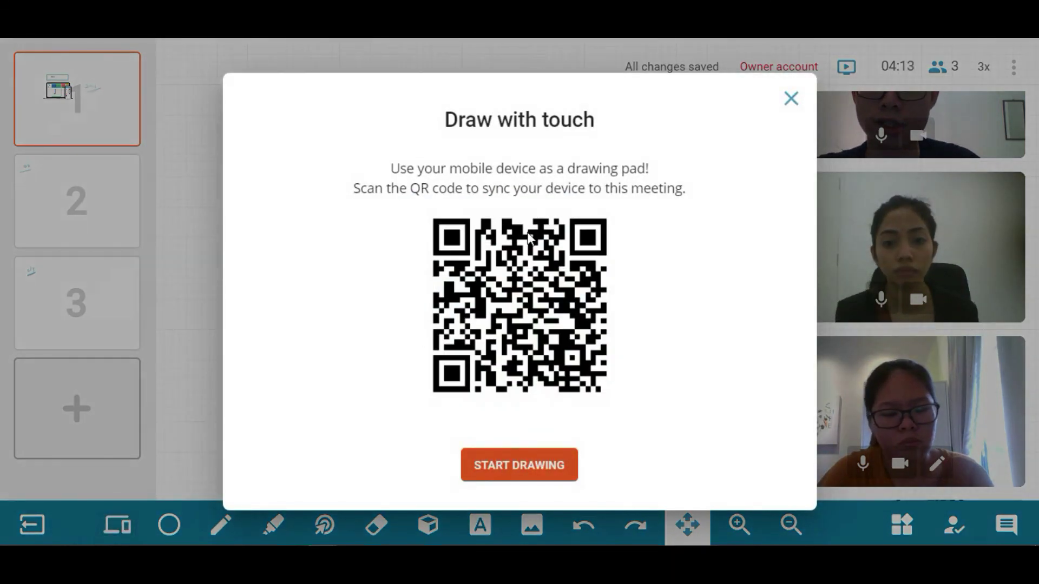